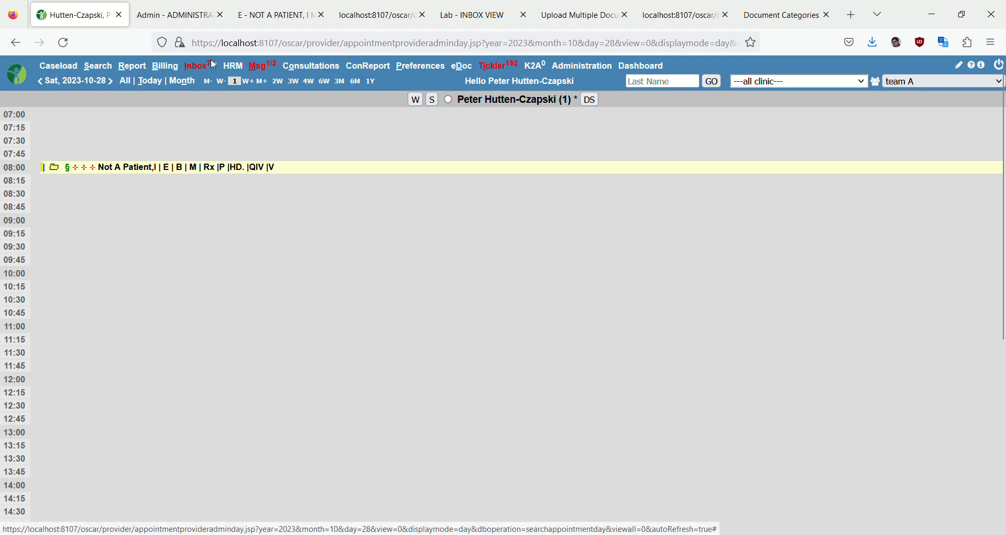
Upload test3.pdf and Test4.pdf to Incoming Docs, using the default queue and the Fax folder
click(459, 24)
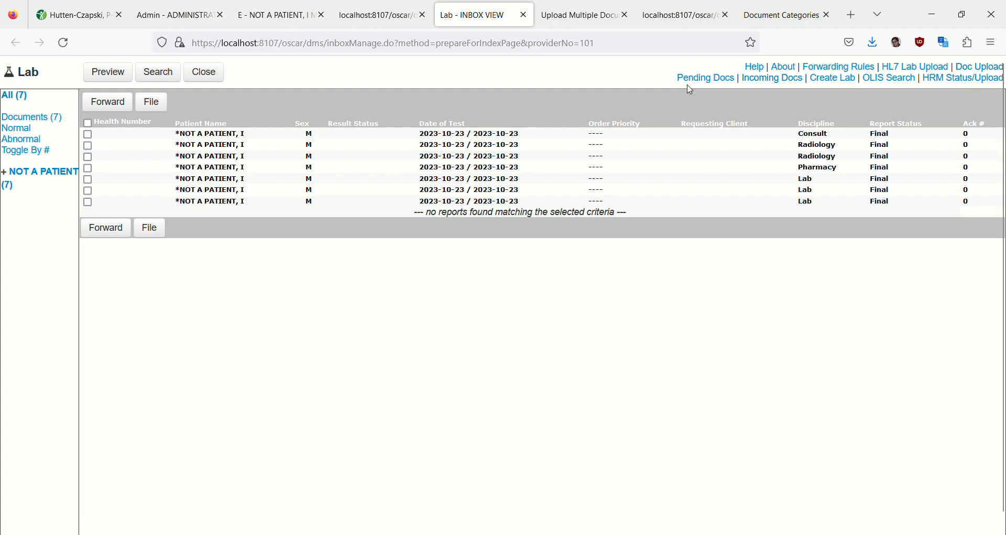
click(589, 23)
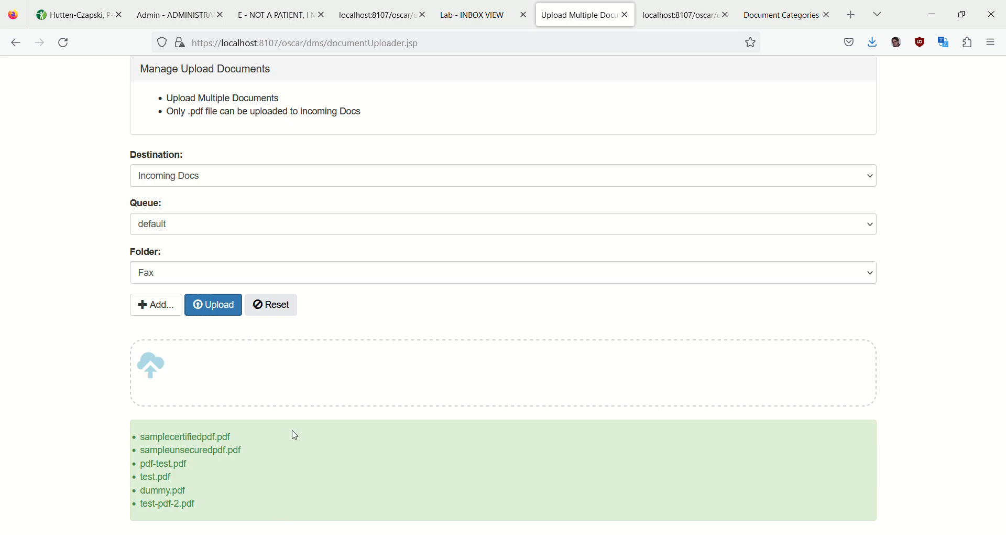
click(64, 43)
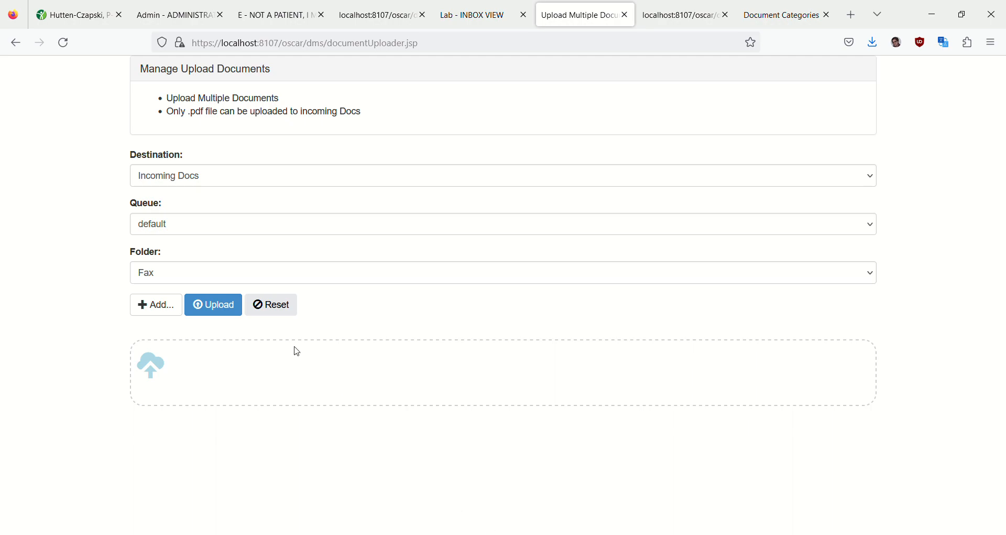
click(166, 312)
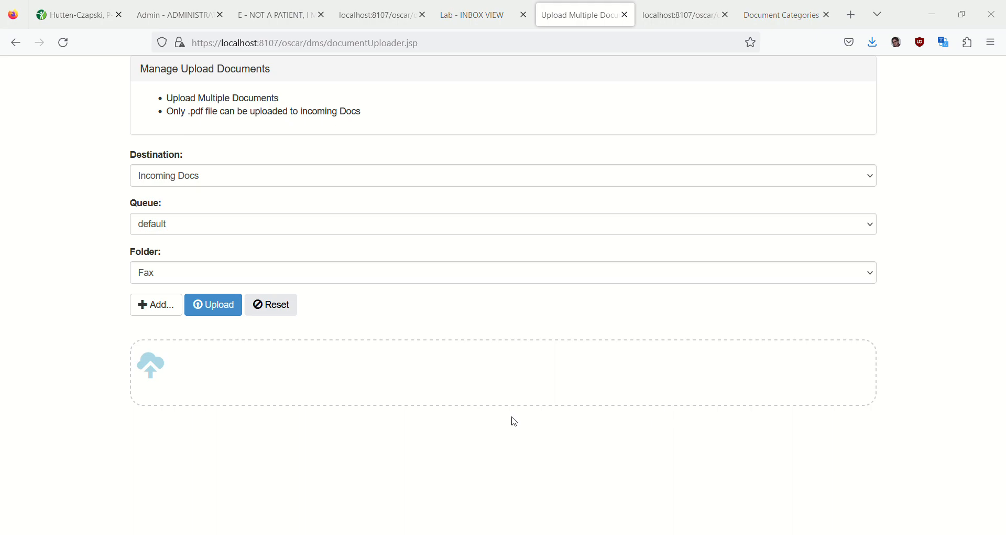
drag(512, 417, 265, 359)
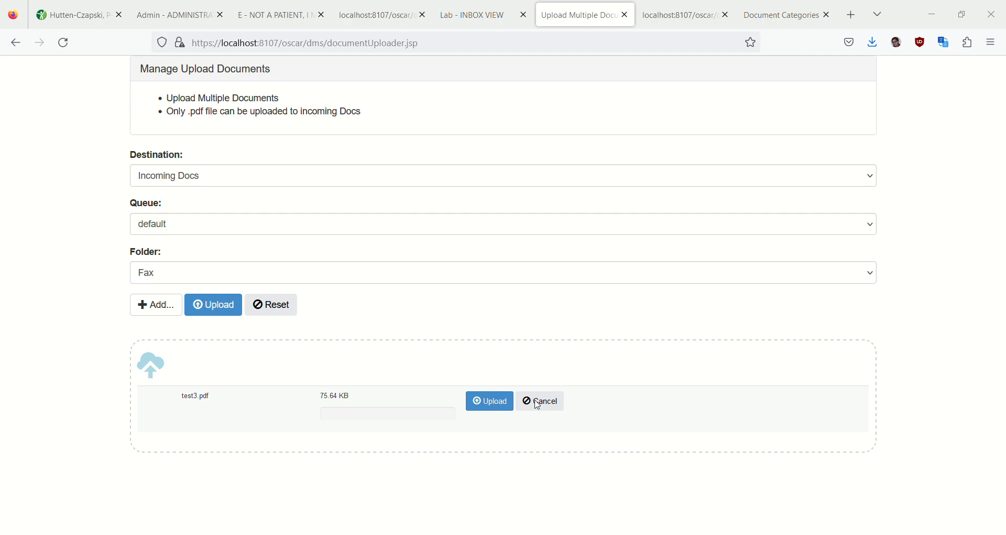
drag(376, 404, 279, 391)
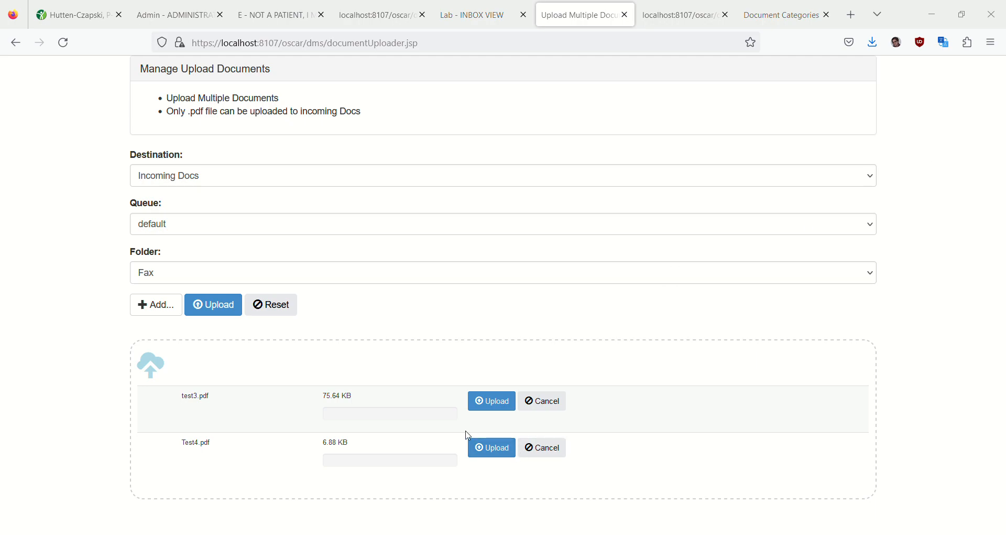
click(212, 309)
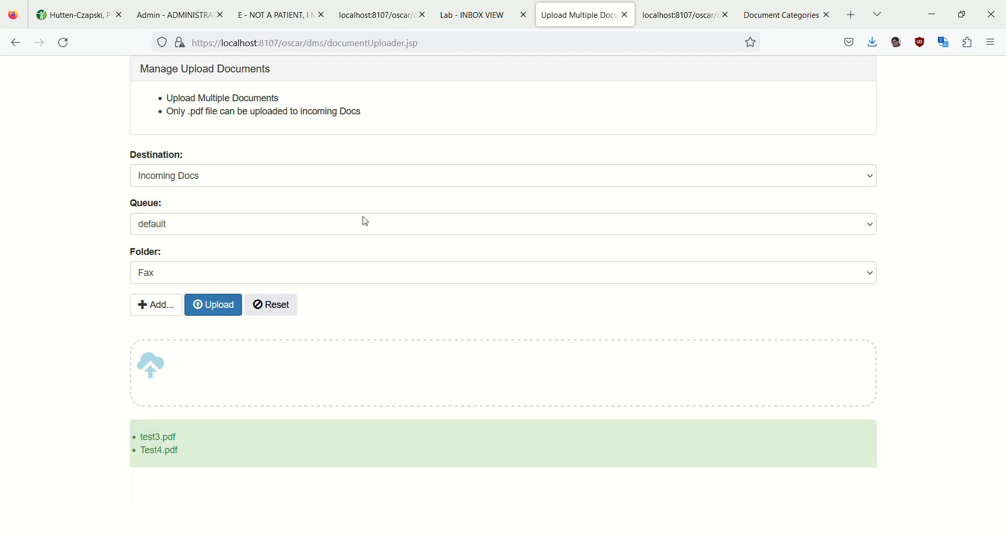
Reload the incoming documents page and browse the queued faxes, ending on test3.pdf
click(493, 27)
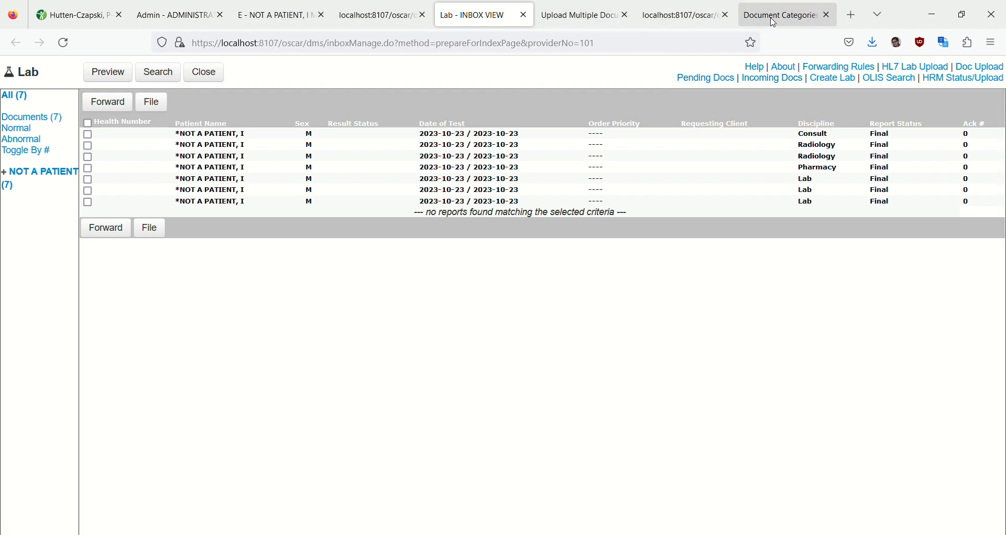
click(387, 20)
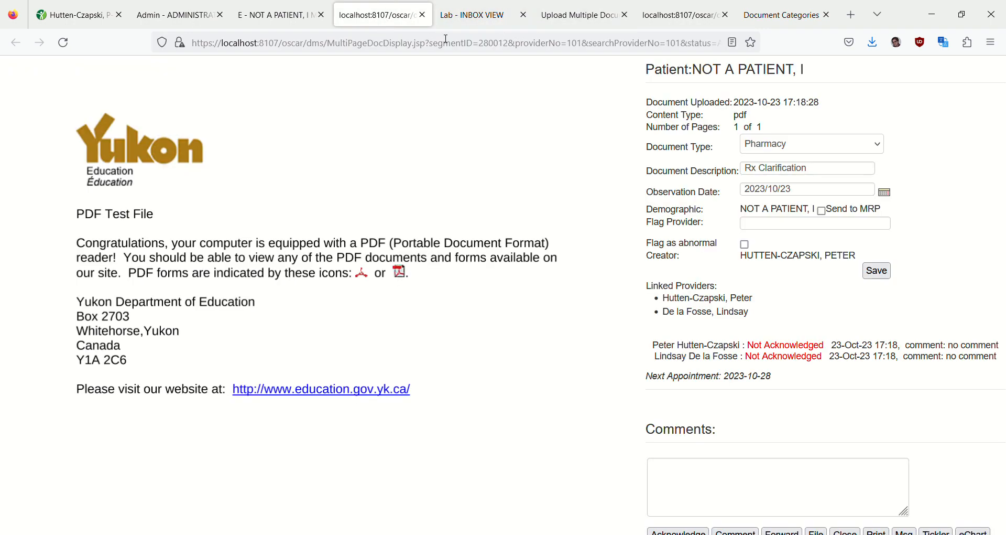
click(283, 19)
click(202, 21)
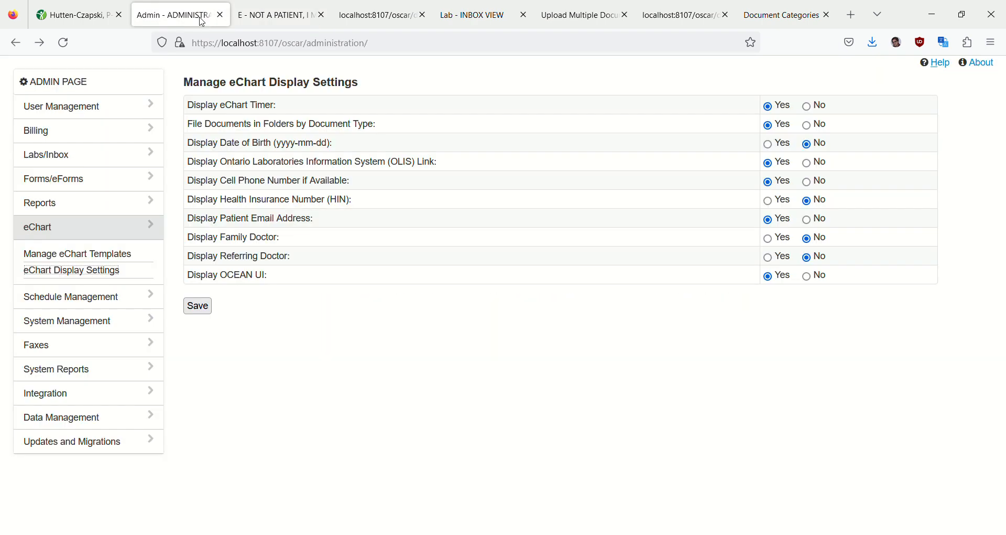
click(579, 20)
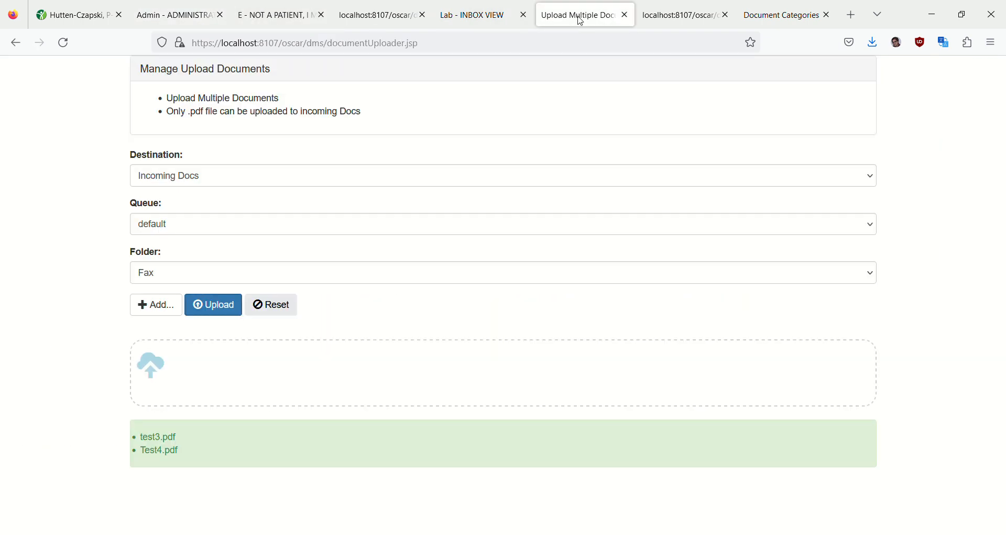
click(682, 13)
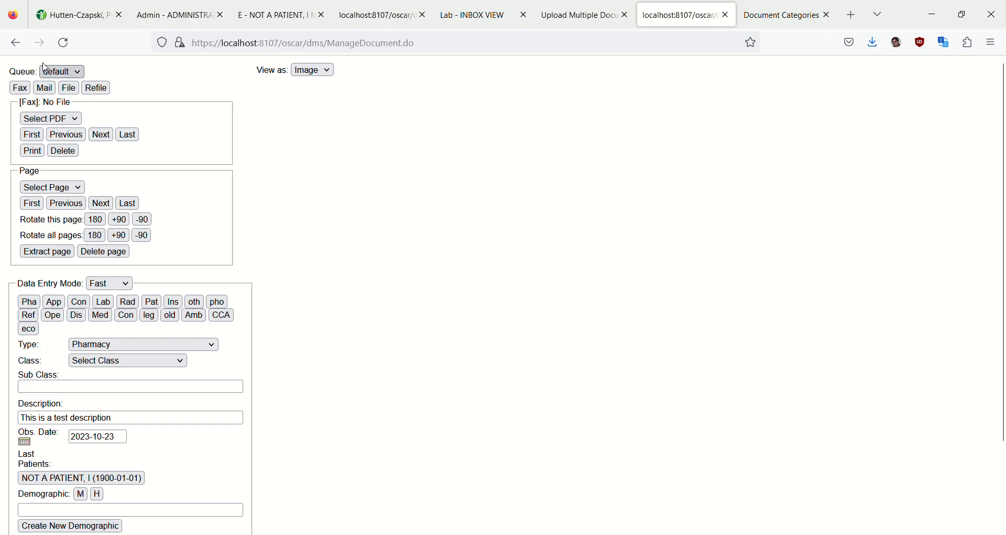
click(63, 44)
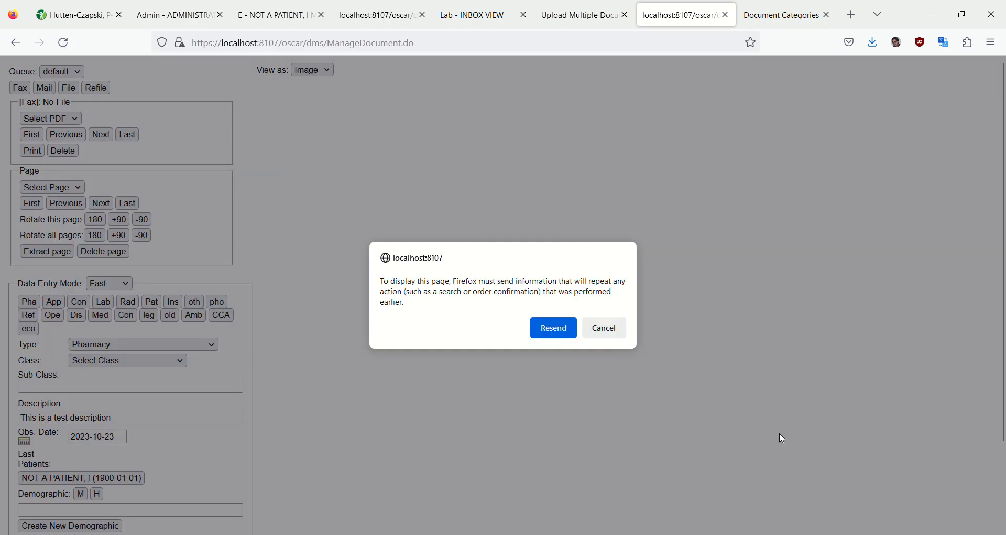
key(Return)
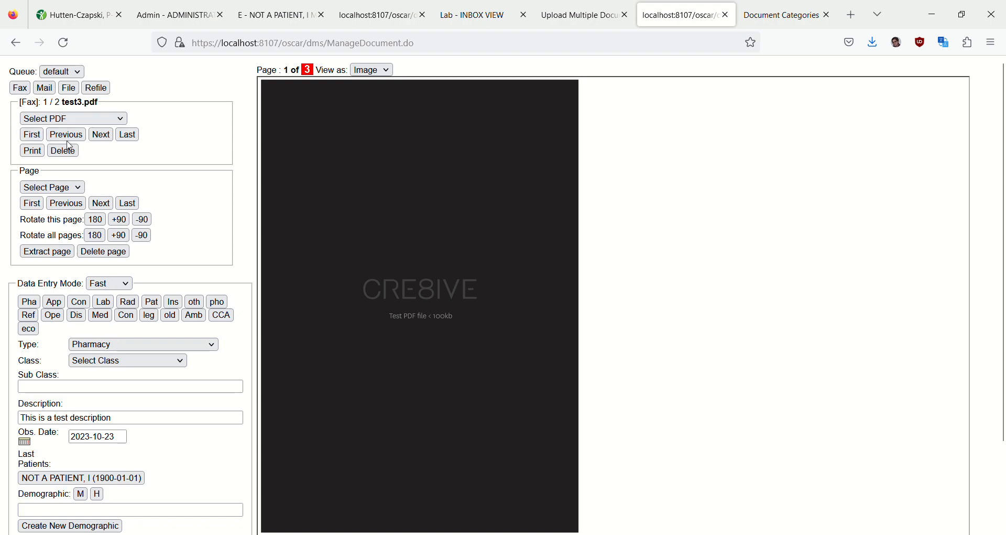
click(102, 135)
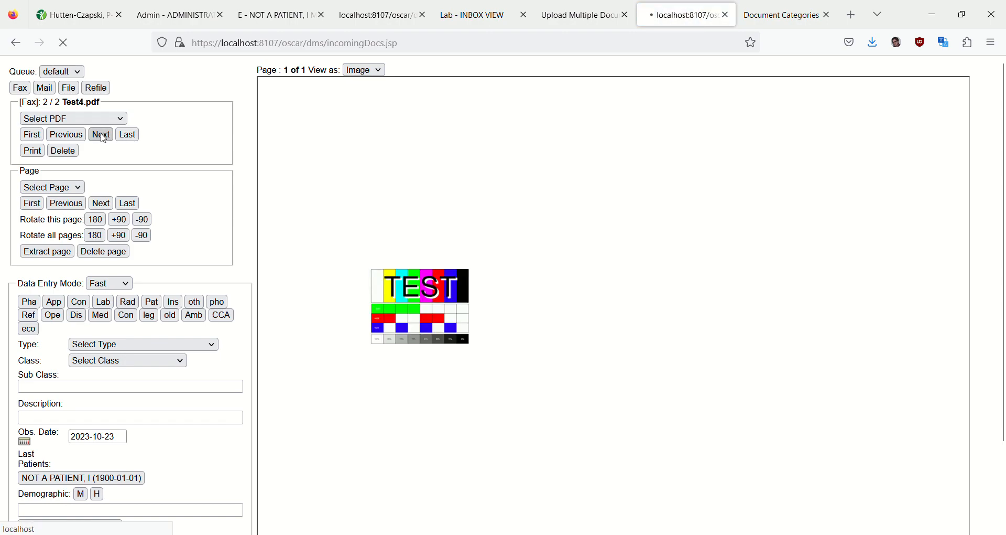
click(34, 139)
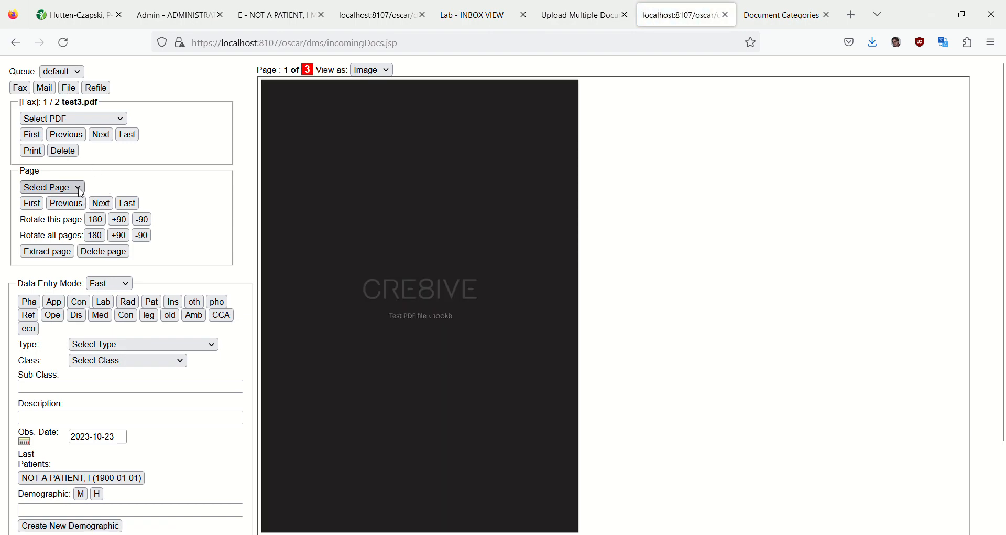
Delete the last page and the first page of test3.pdf
click(124, 204)
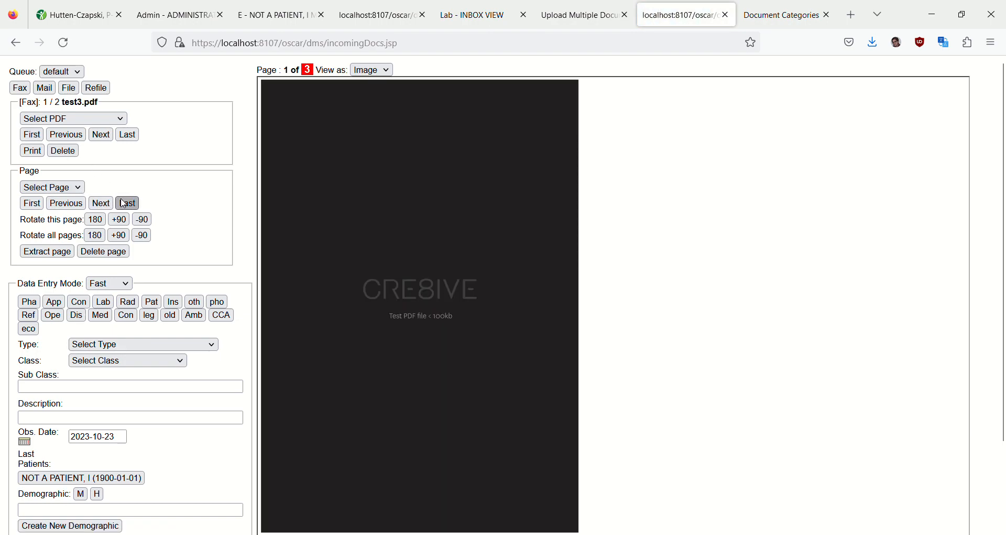
click(112, 256)
click(556, 317)
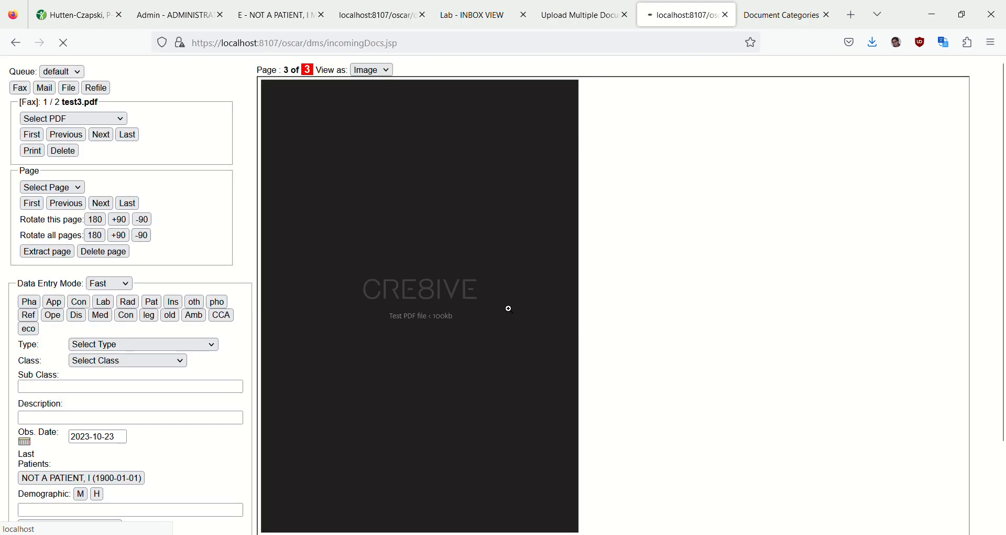
click(32, 205)
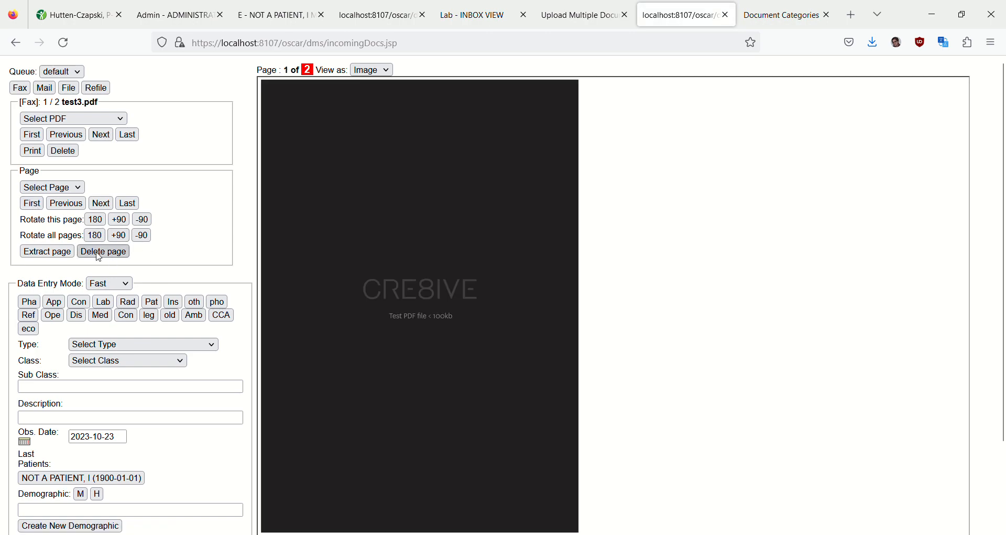
click(99, 258)
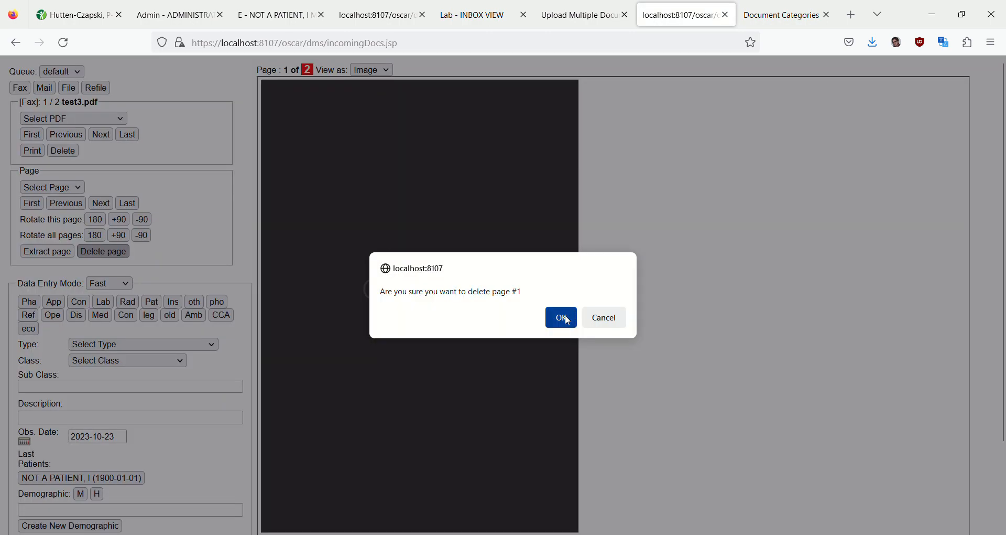
click(557, 317)
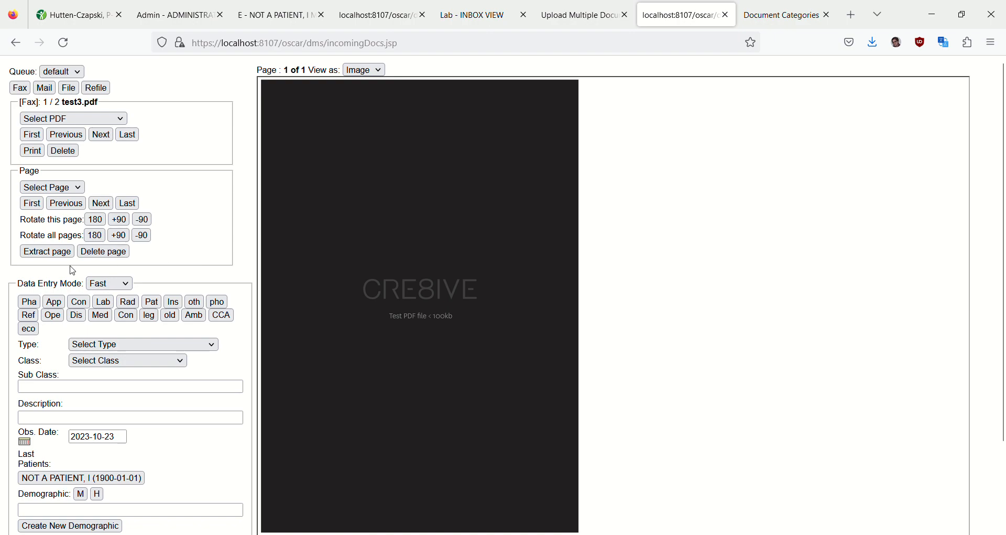
File test3.pdf as type Lab with the description "Any description" for the last-used patient, flagging provider HP
click(103, 302)
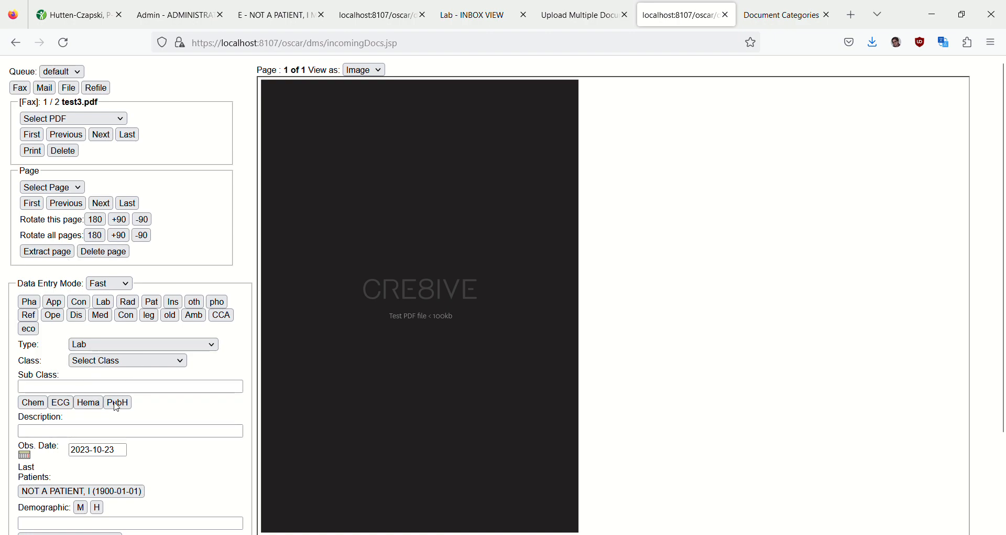
scroll(140, 417, down, 3)
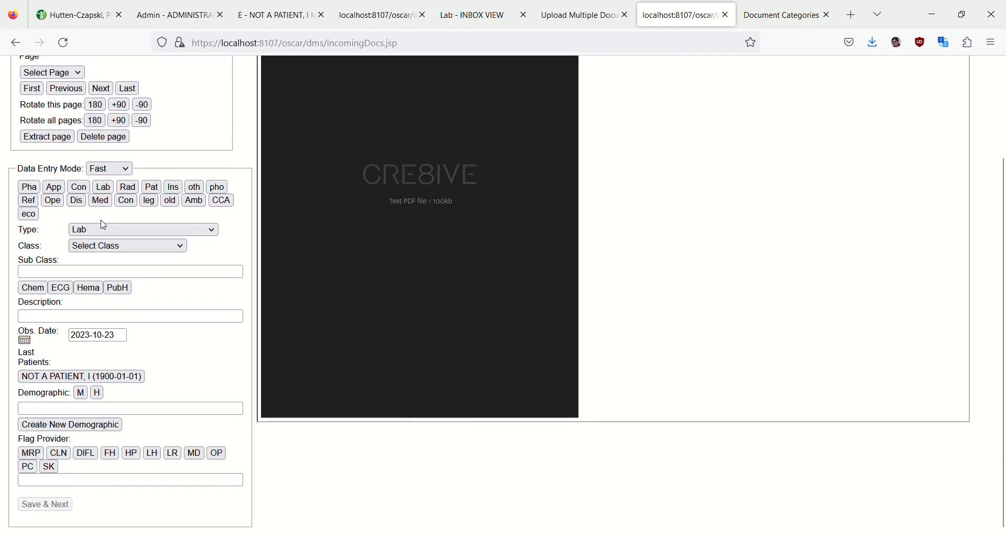
click(117, 288)
drag(72, 318, 15, 321)
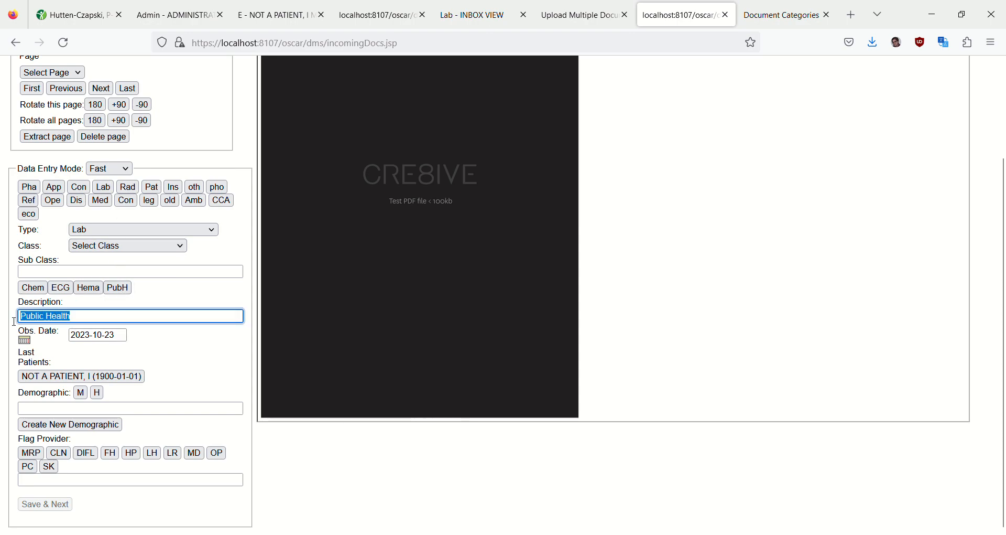
text(A)
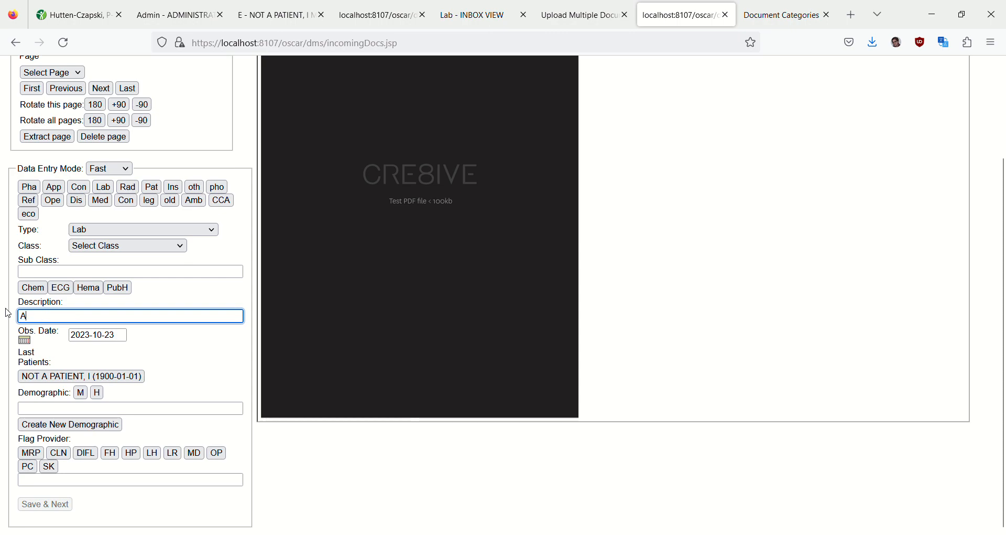
text(ny description)
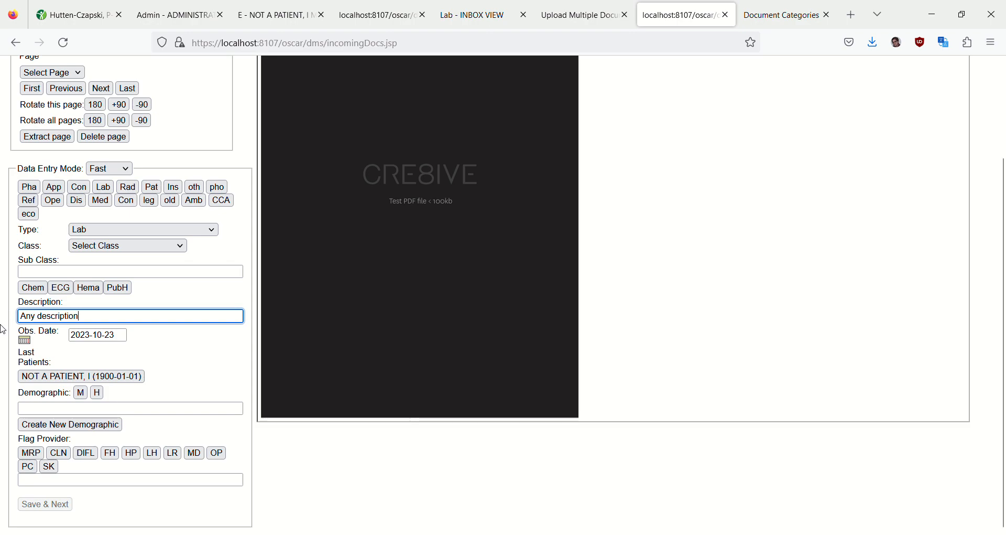
click(81, 377)
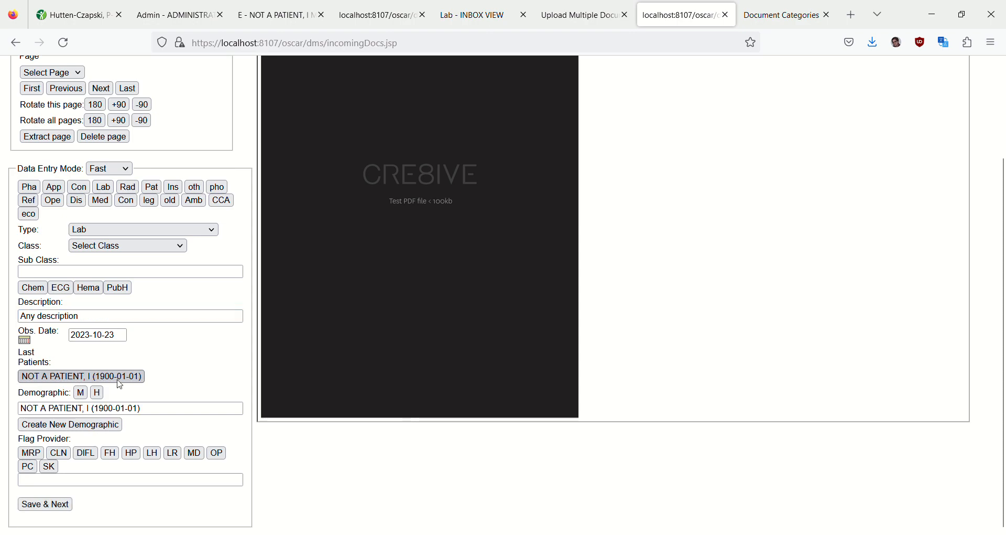
click(132, 454)
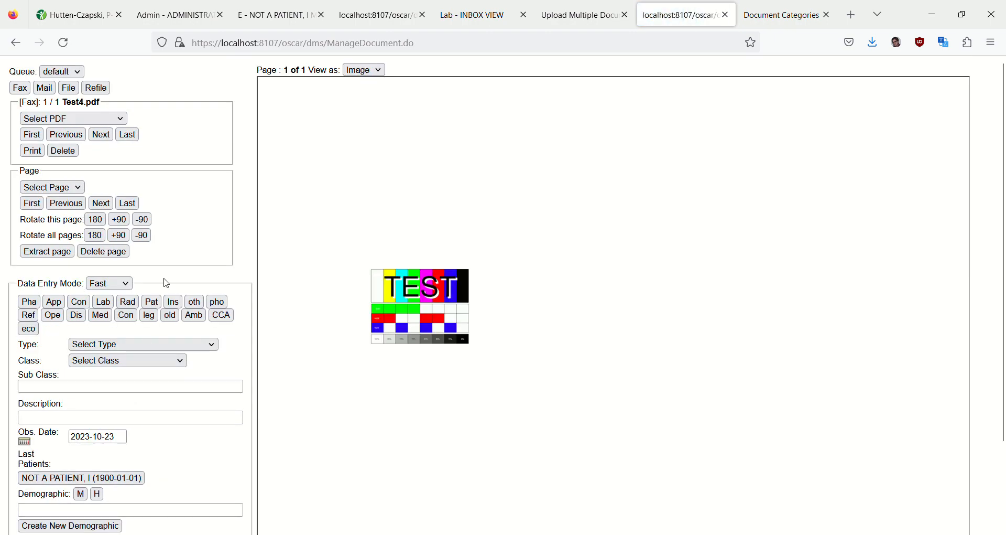
File Test4.pdf as type Lab with the preset Public Health description for the last-used patient, flagging provider HP
click(103, 302)
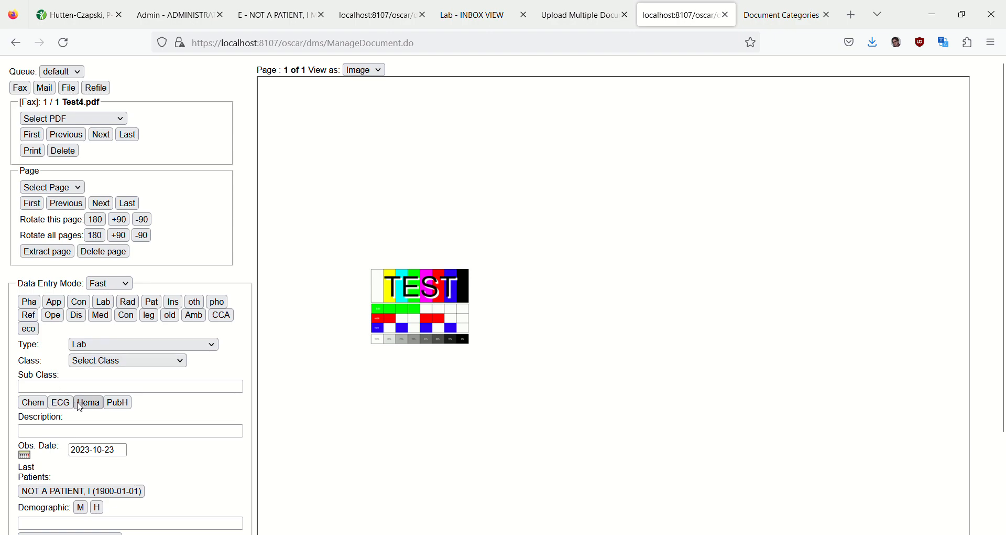
click(118, 403)
scroll(158, 427, down, 2)
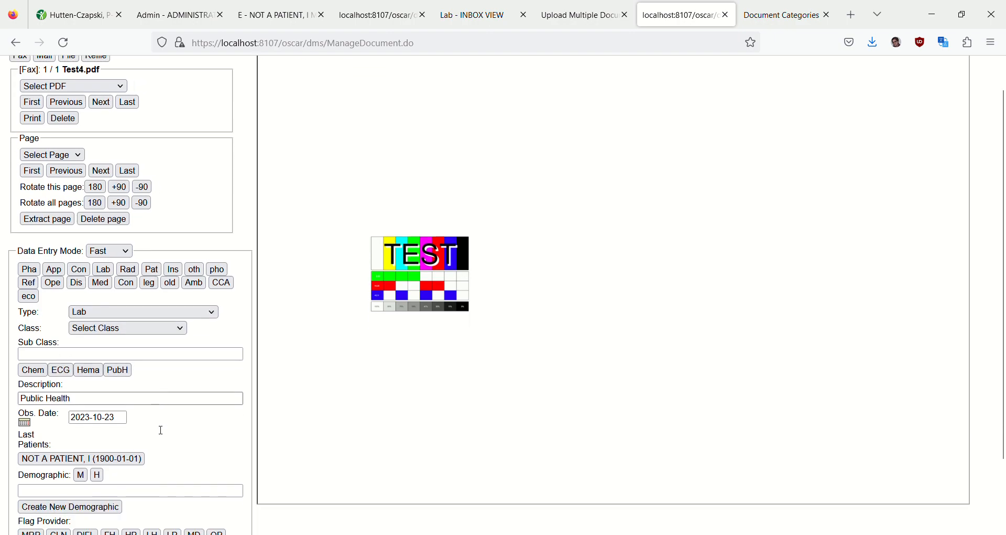
click(104, 378)
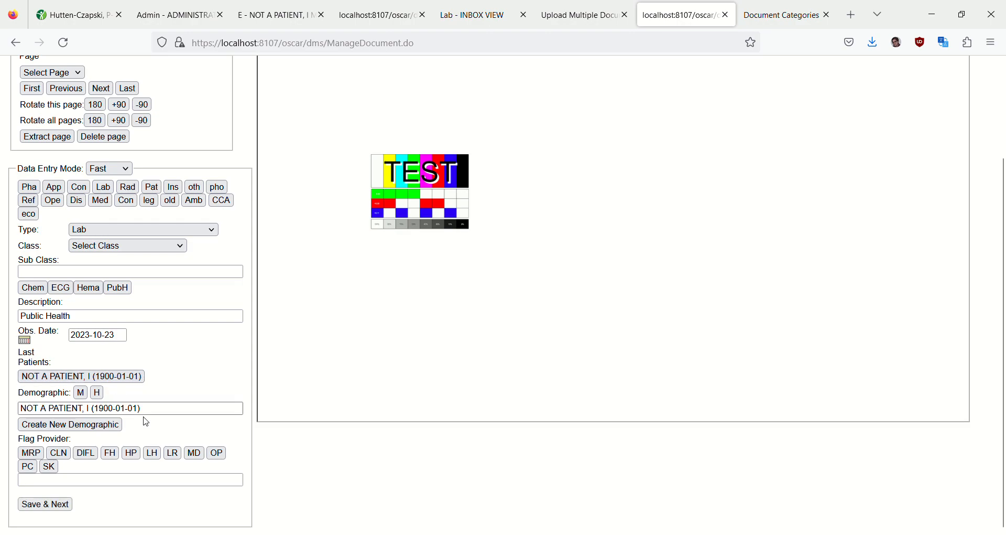
click(135, 456)
scroll(128, 480, down, 1)
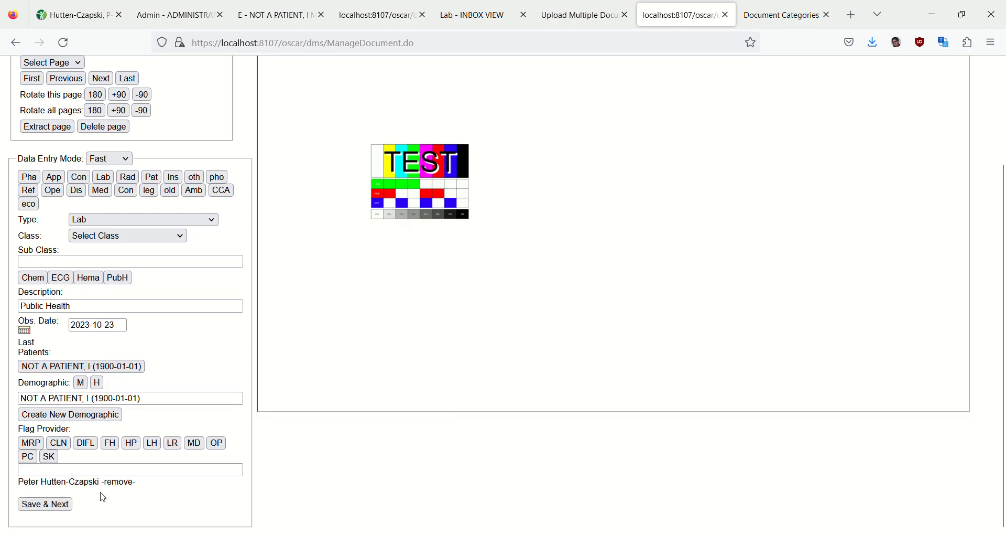
click(63, 504)
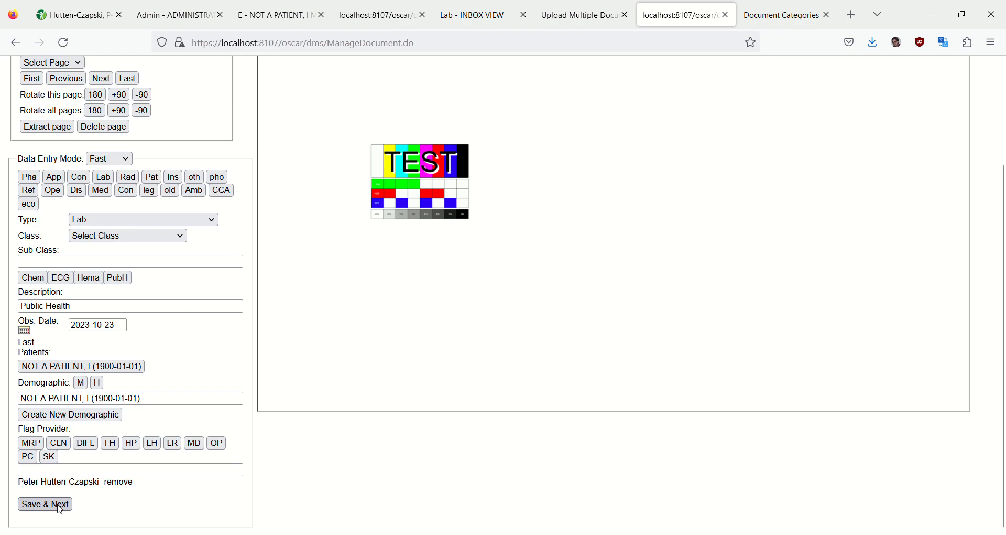
click(58, 504)
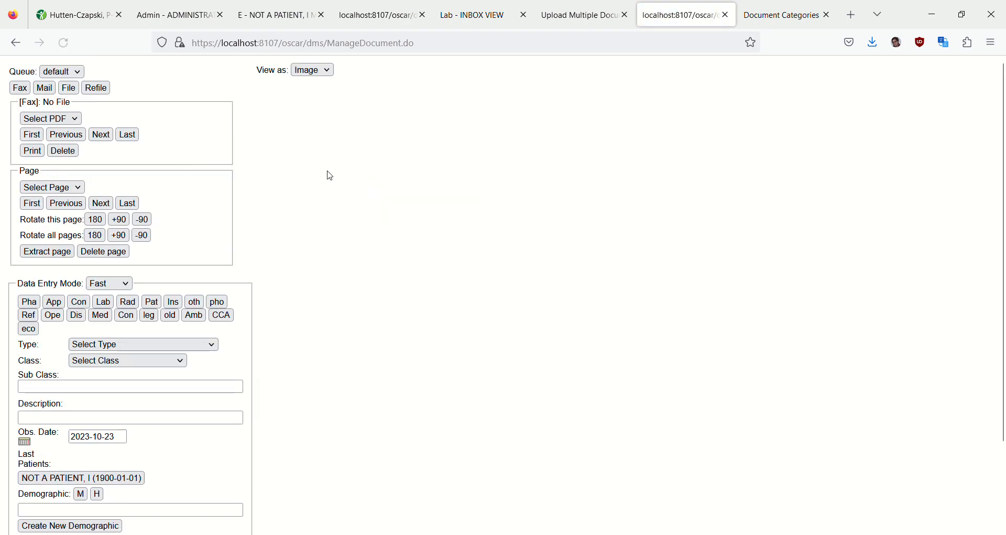
Refresh the provider's lab inbox and view the first listed Lab document, closing it when done
click(489, 15)
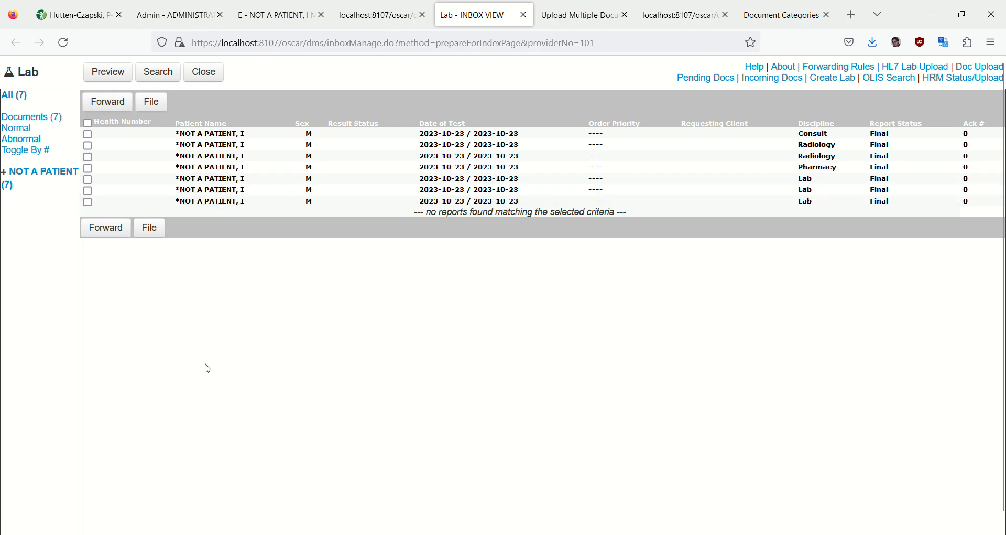
key(F5)
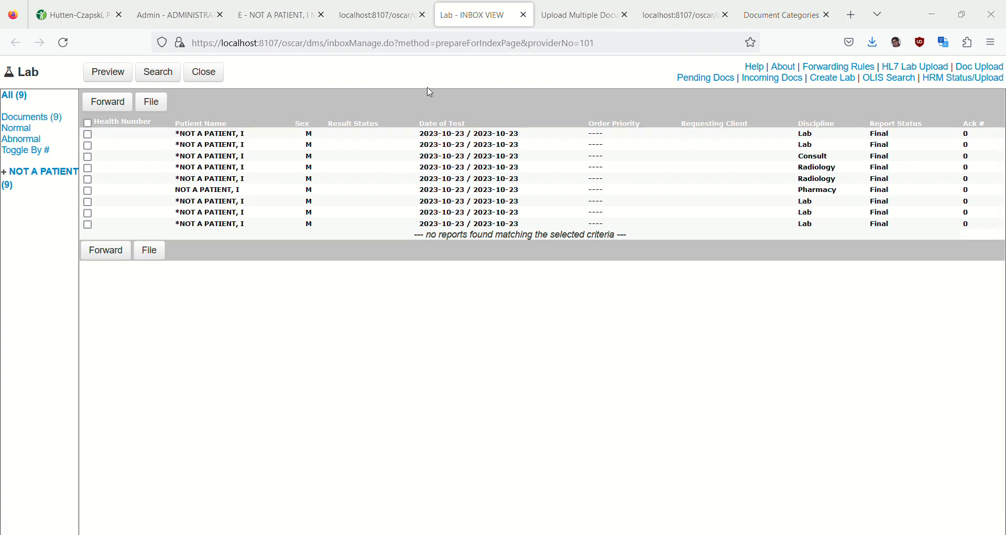
click(990, 9)
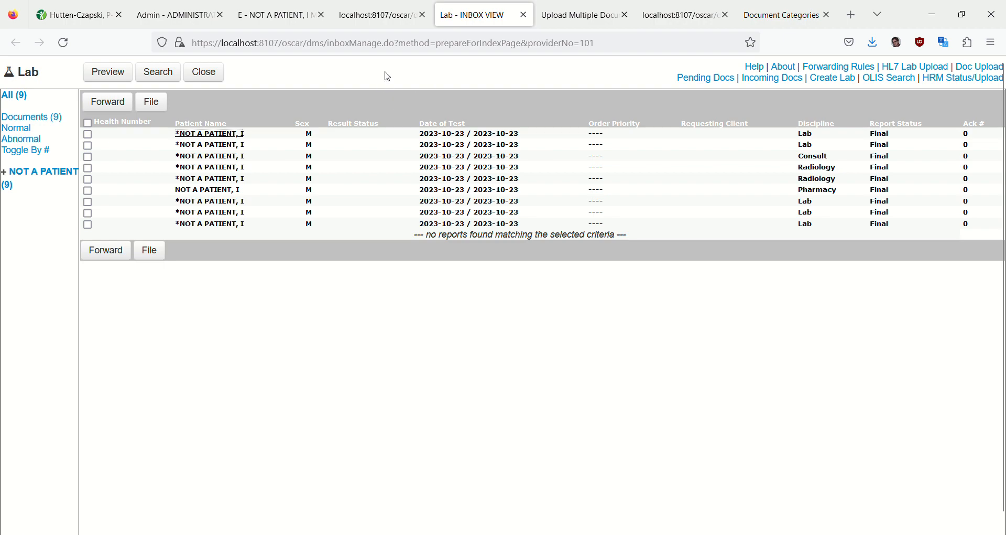
Open the patient's chart and expand its full Documents list grouped by document type
click(585, 21)
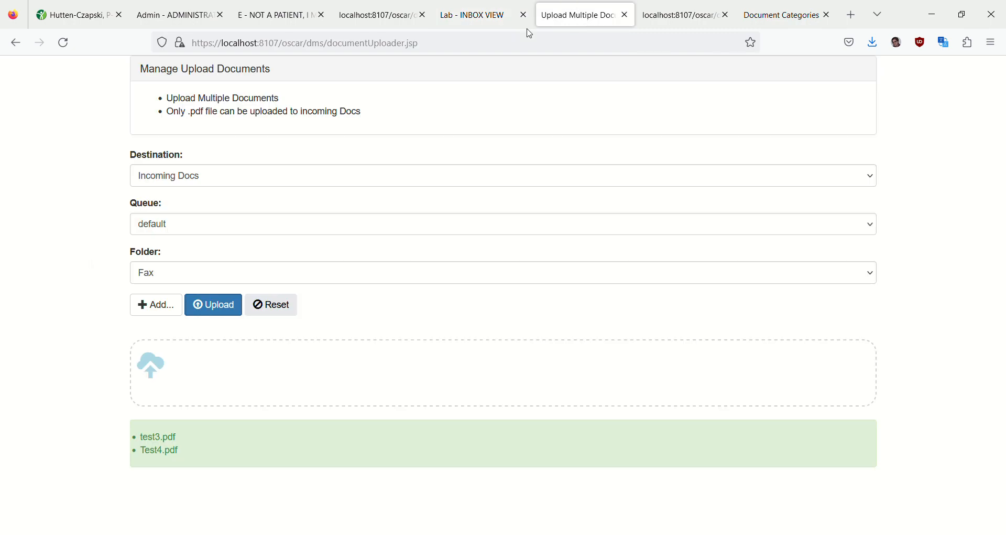
click(375, 16)
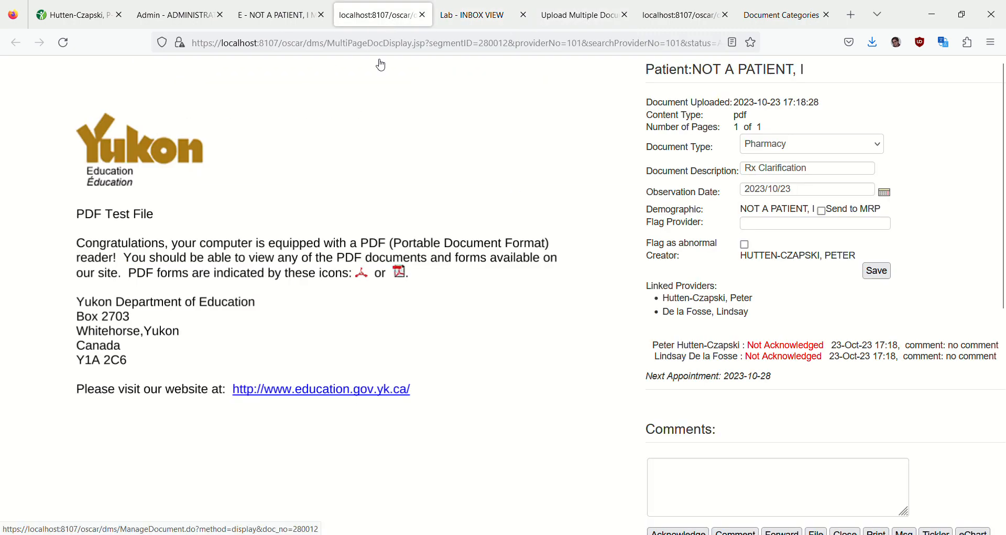
click(281, 19)
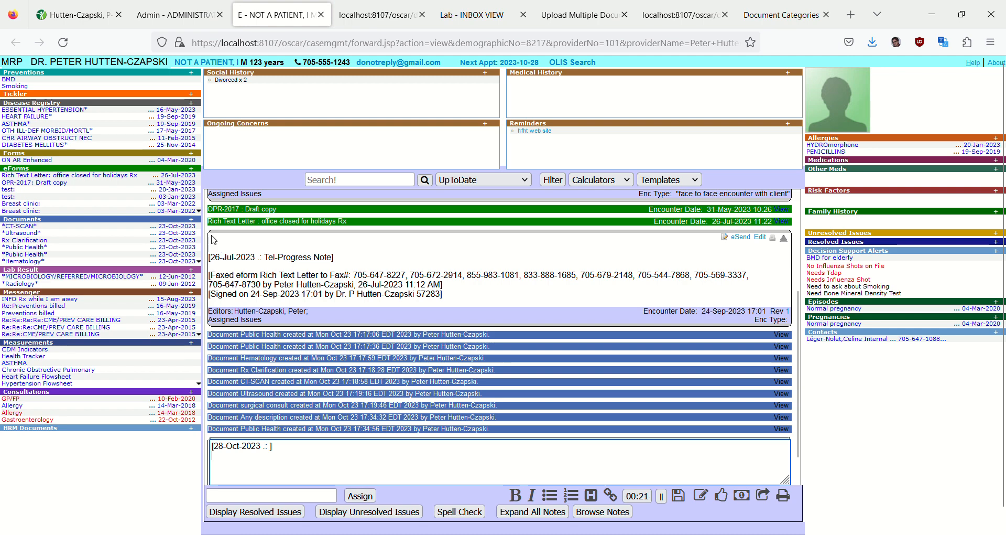
click(200, 262)
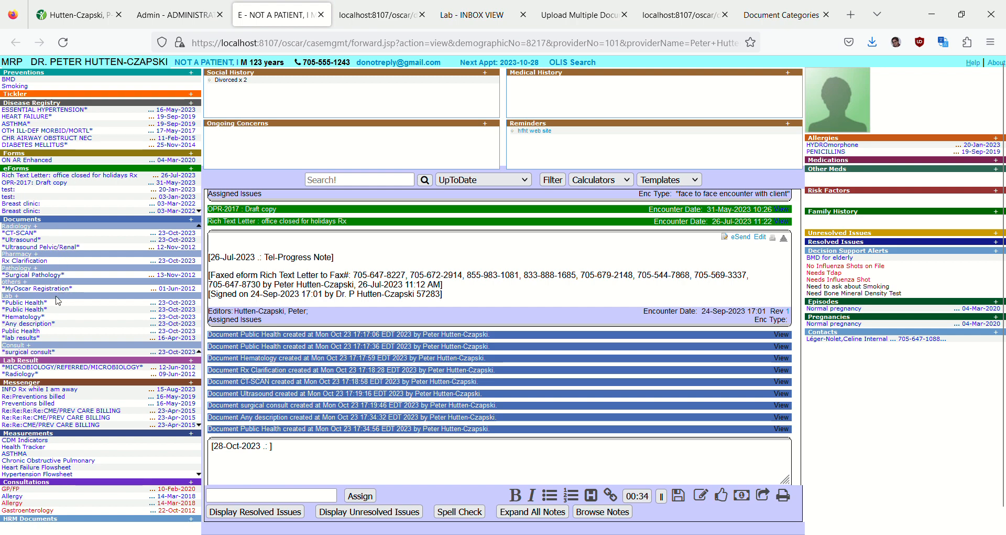
Compare the disciplines of the inbox documents and the Rx Clarification document's details with the document type folders in the patient's chart
click(474, 15)
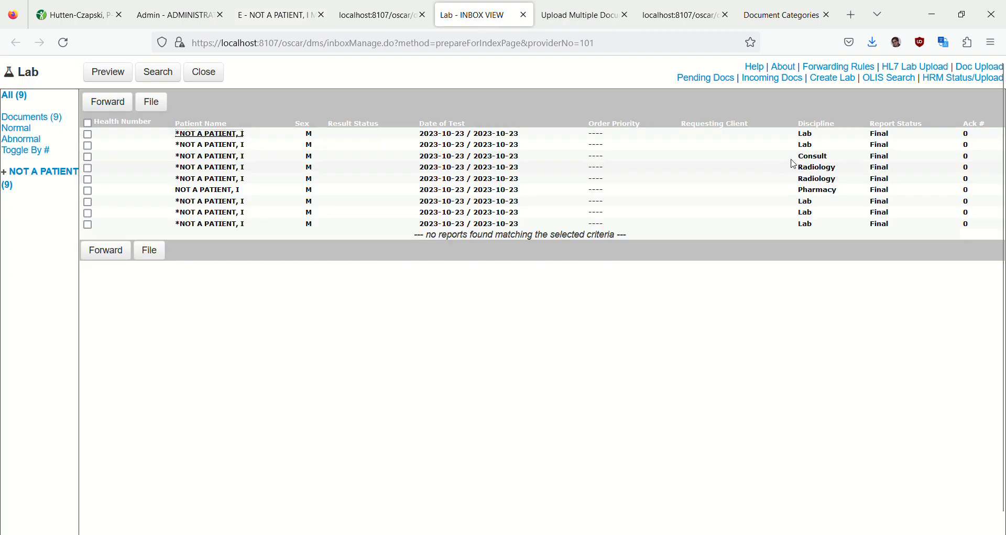
click(362, 16)
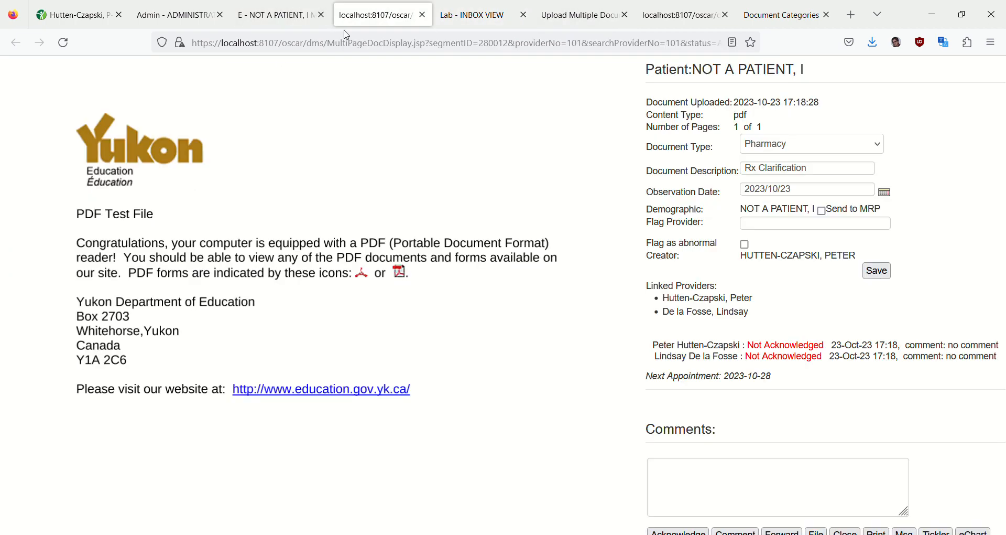
click(272, 14)
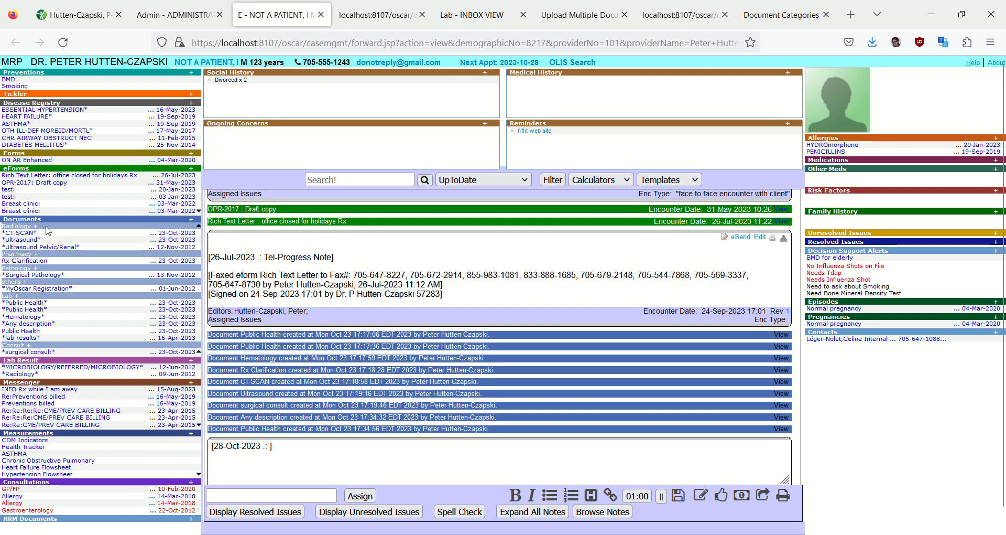
click(454, 20)
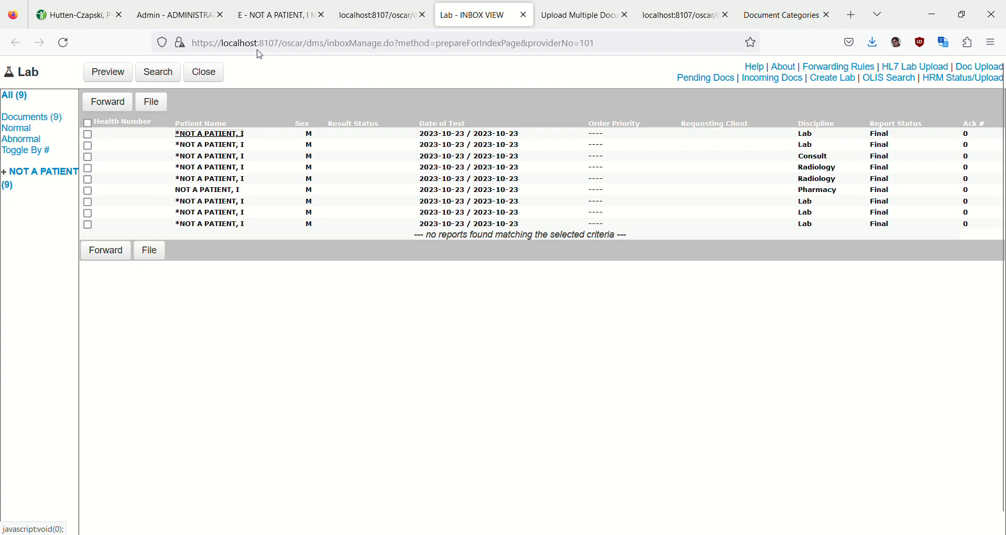
click(273, 20)
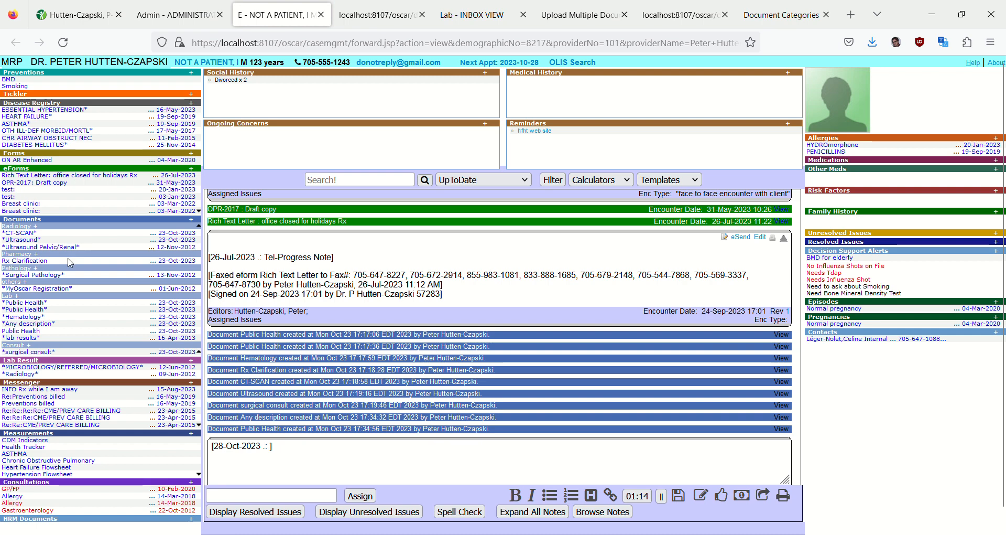
click(455, 19)
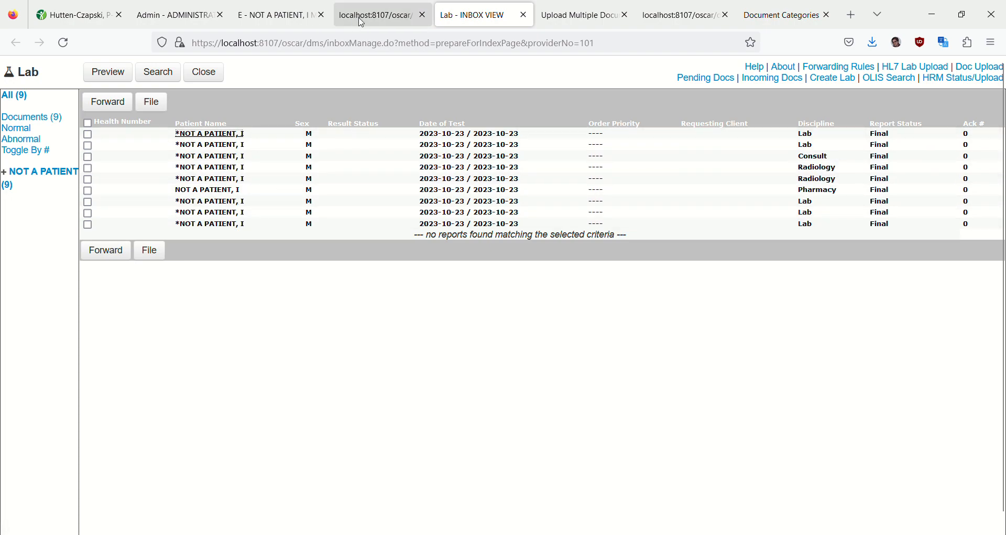
click(265, 16)
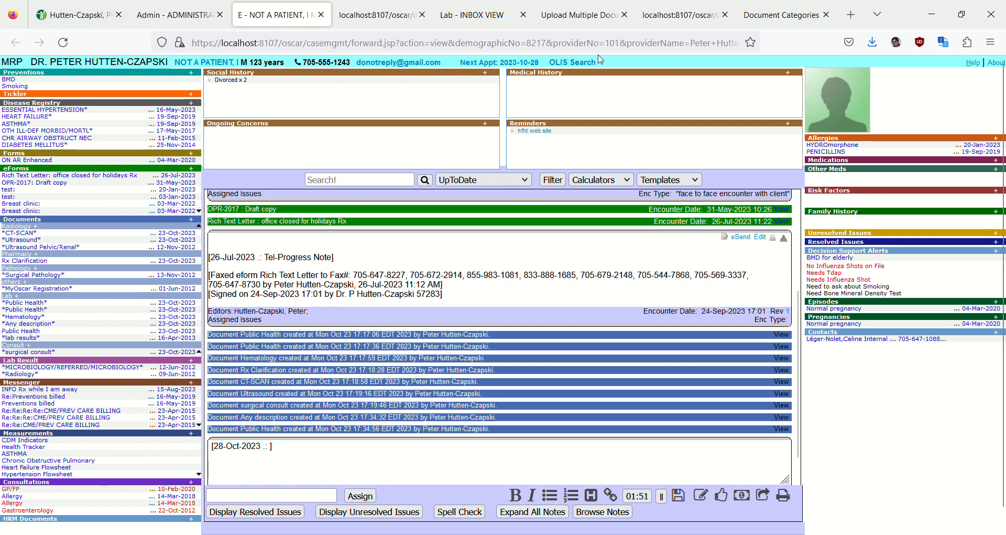
Open the Document Categories settings in the administration's System Management section to review the demographic and provider document types
click(677, 21)
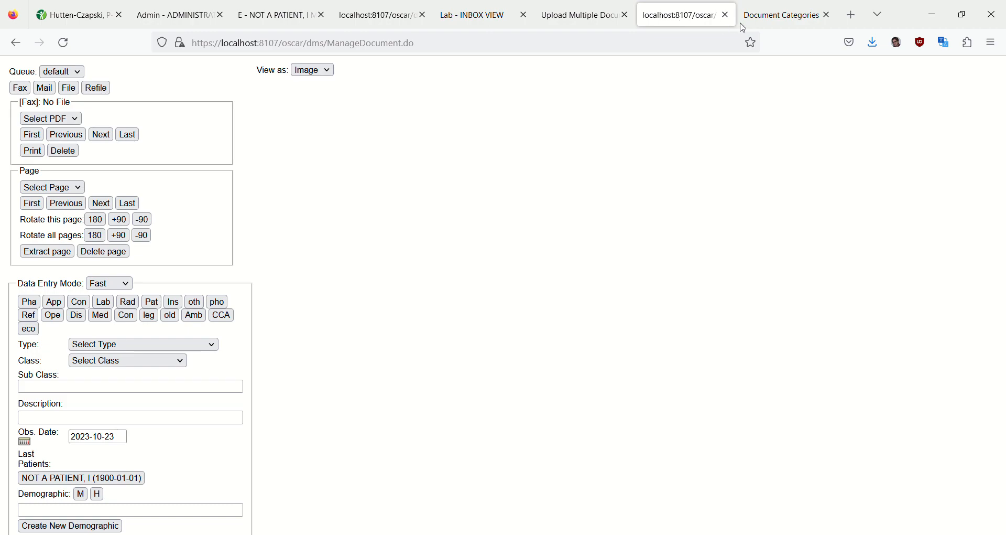
click(774, 23)
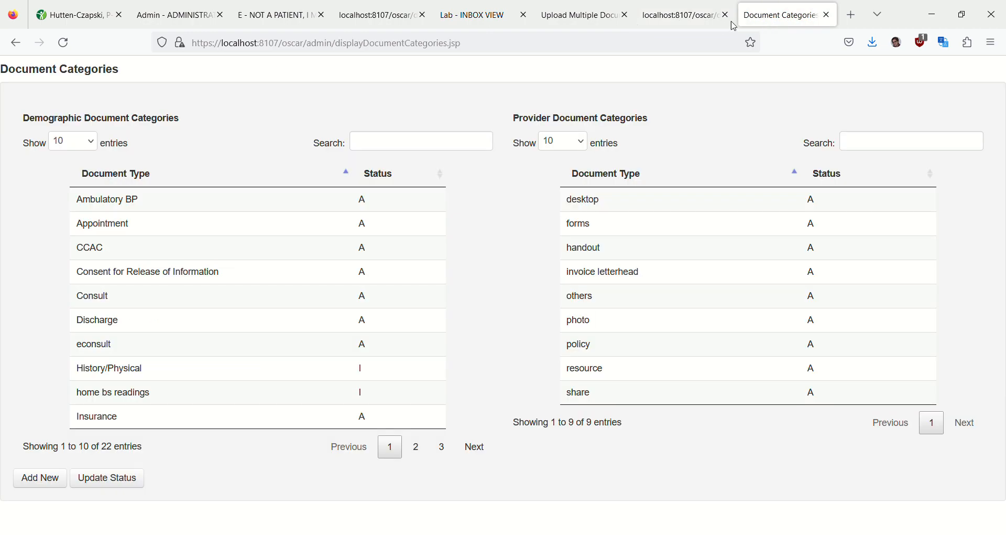
click(170, 17)
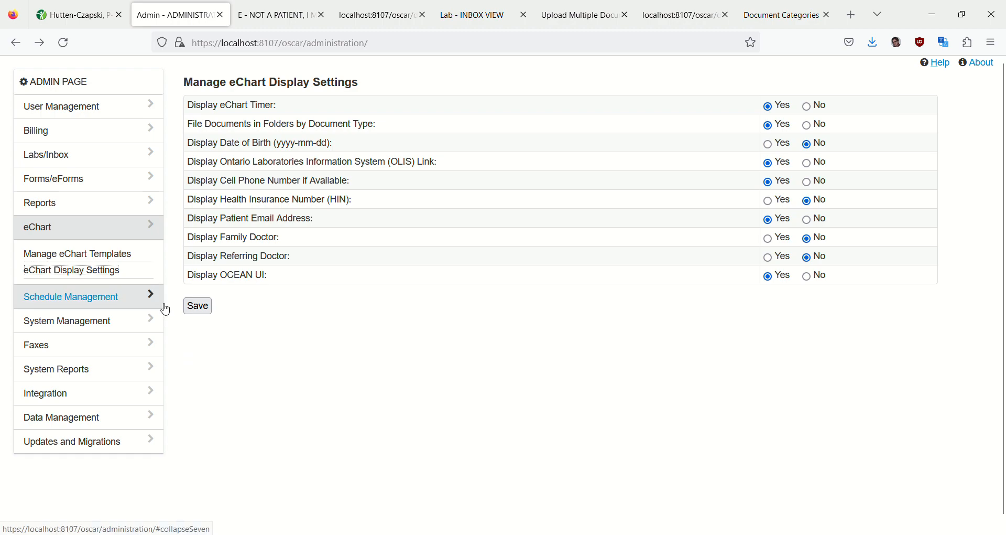
click(124, 322)
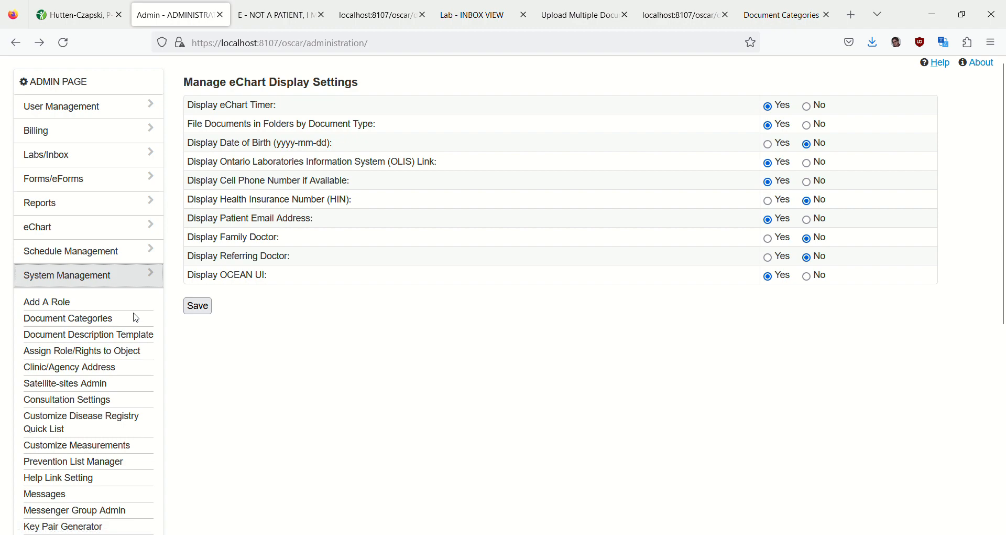
click(108, 321)
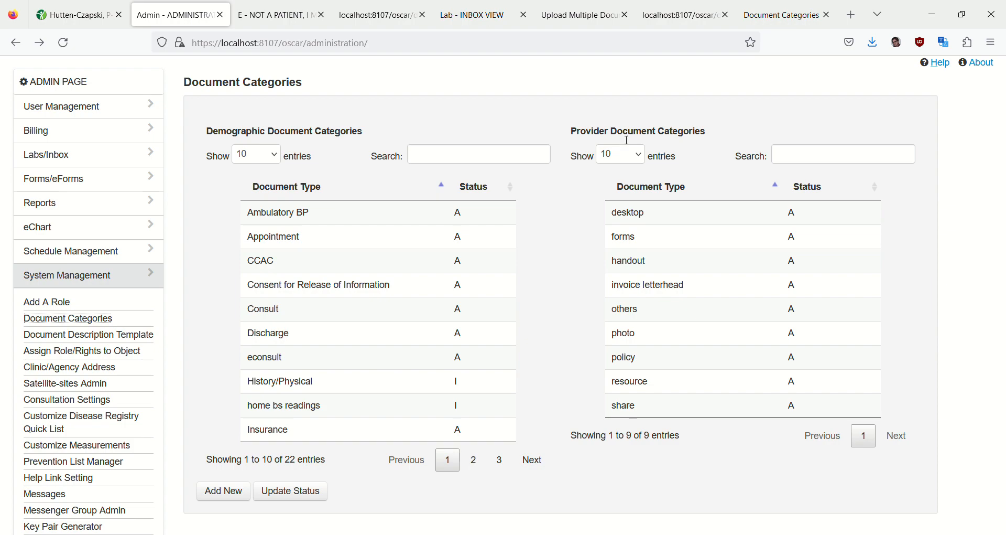
Open the clinic's Document Description Template settings and select the Lab description (PubH) Public Health
click(73, 15)
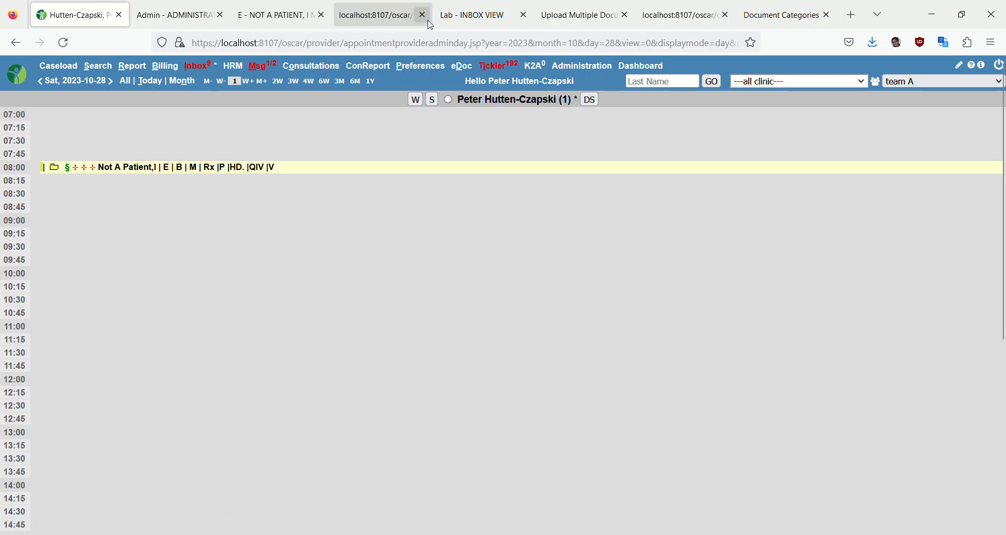
click(165, 15)
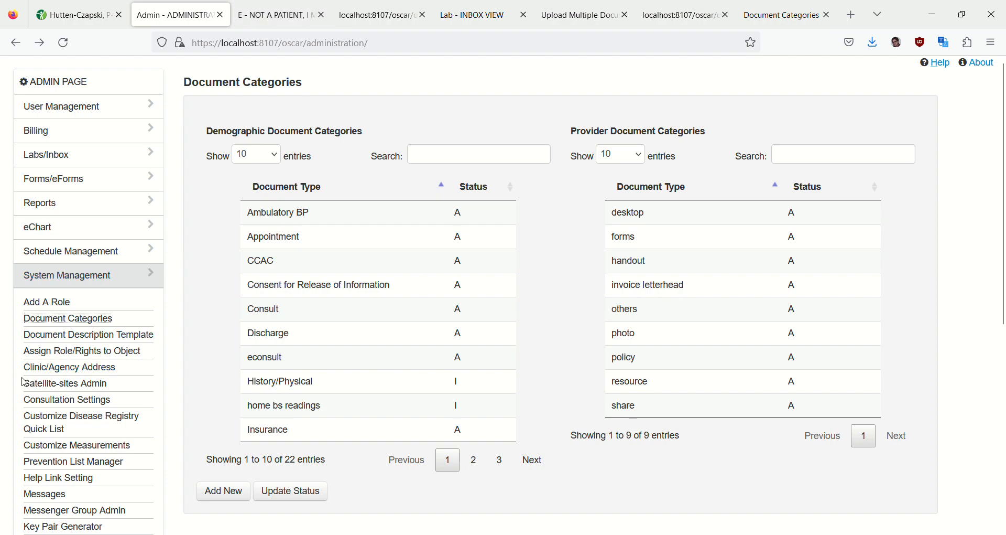
click(97, 341)
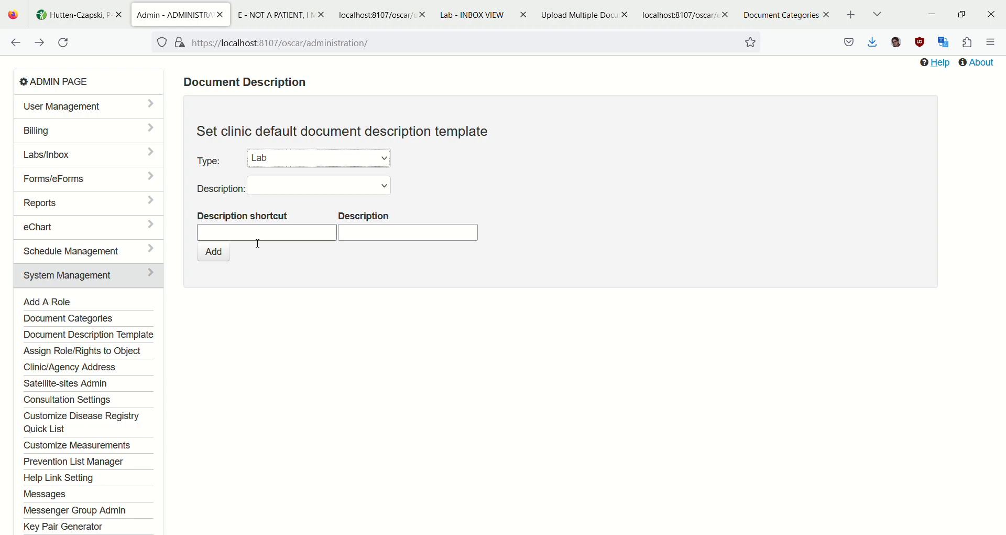
click(389, 185)
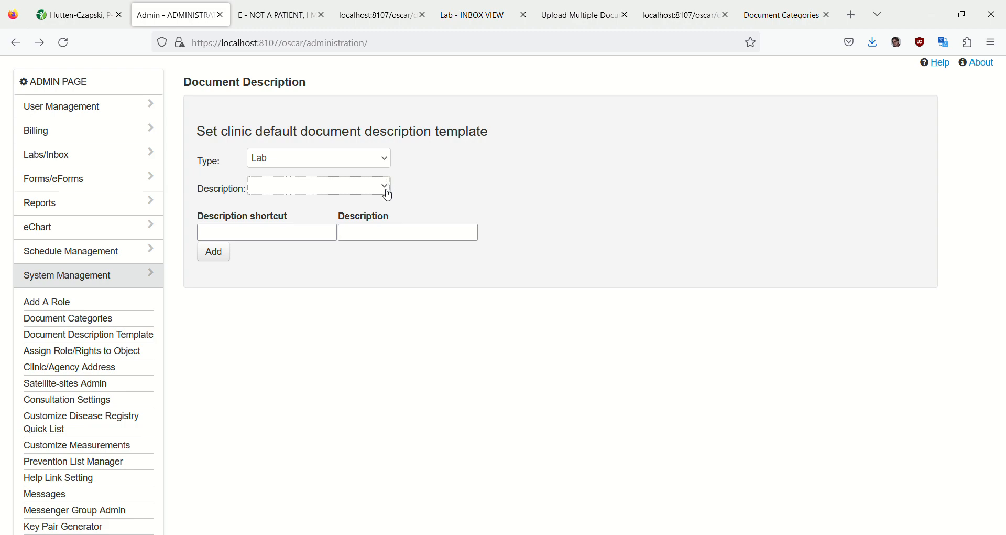
click(327, 281)
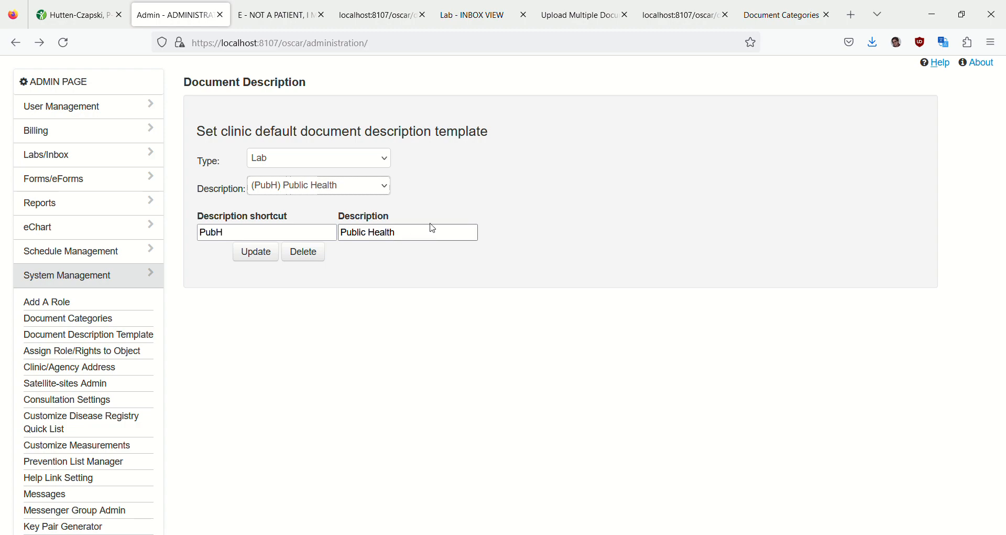
Compare the Public Health description template with the document entries under Lab in the patient's chart
click(277, 15)
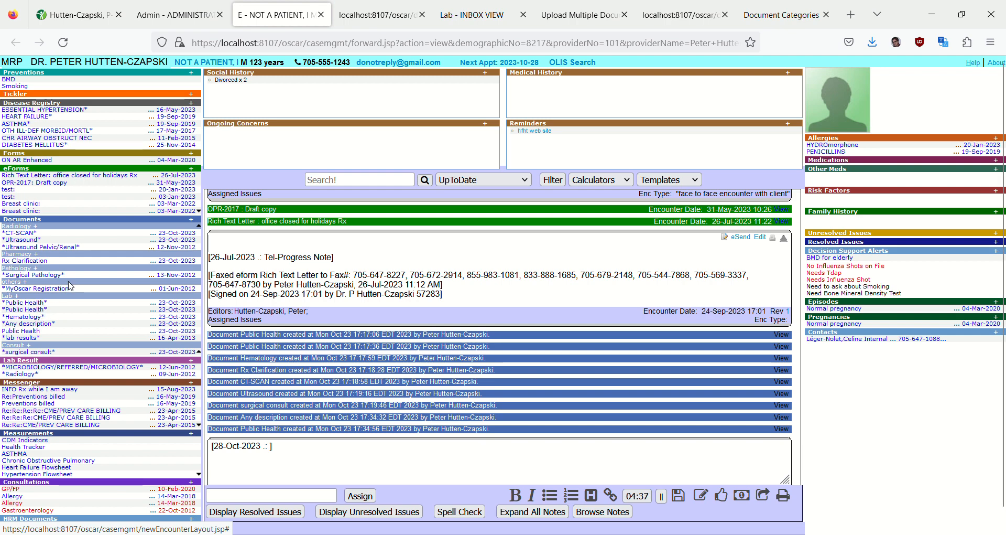
click(197, 20)
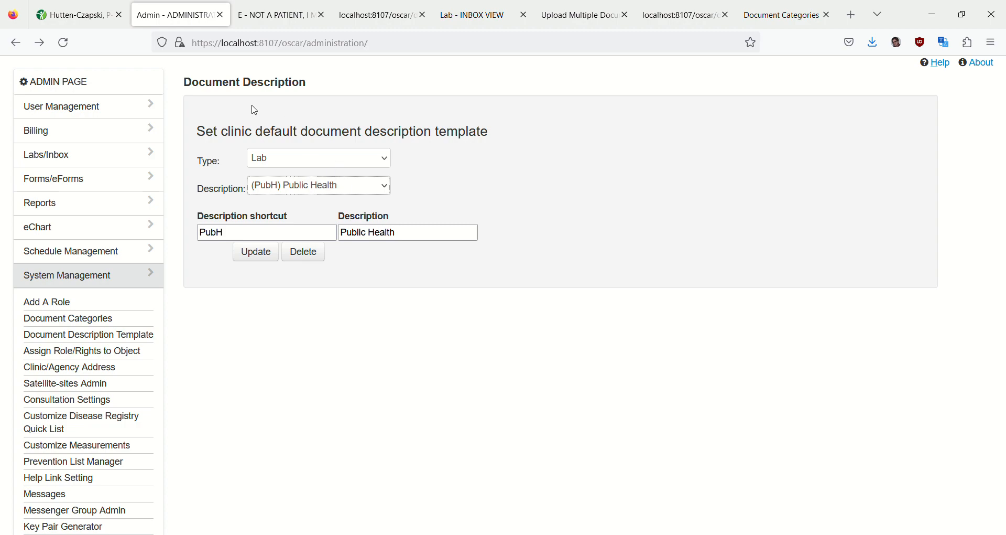
click(261, 15)
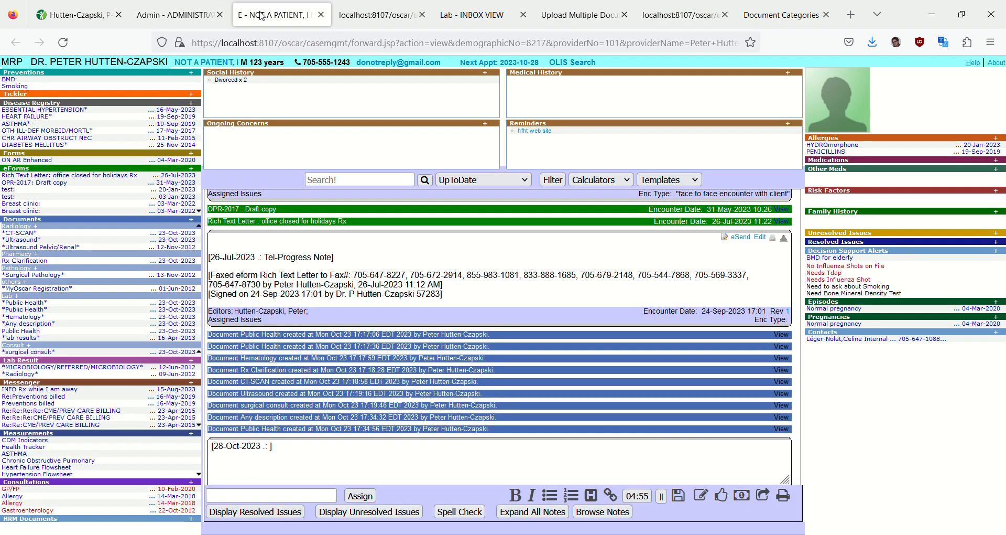